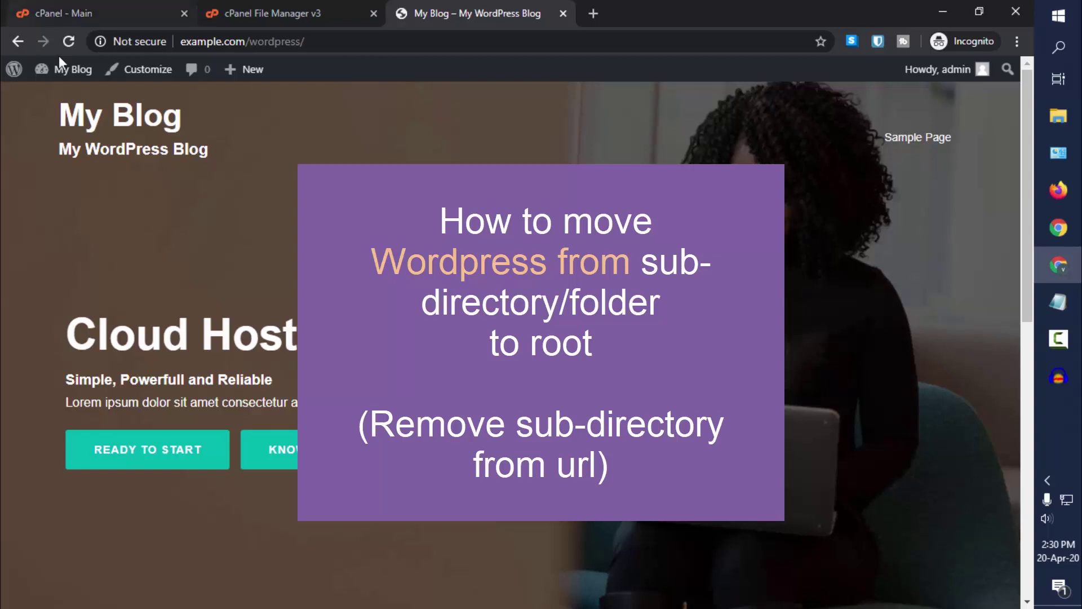
# Note the /wordpress part of the site address and open the dashboard from My Blog
pyautogui.moveTo(245, 45); pyautogui.dragTo(299, 47)
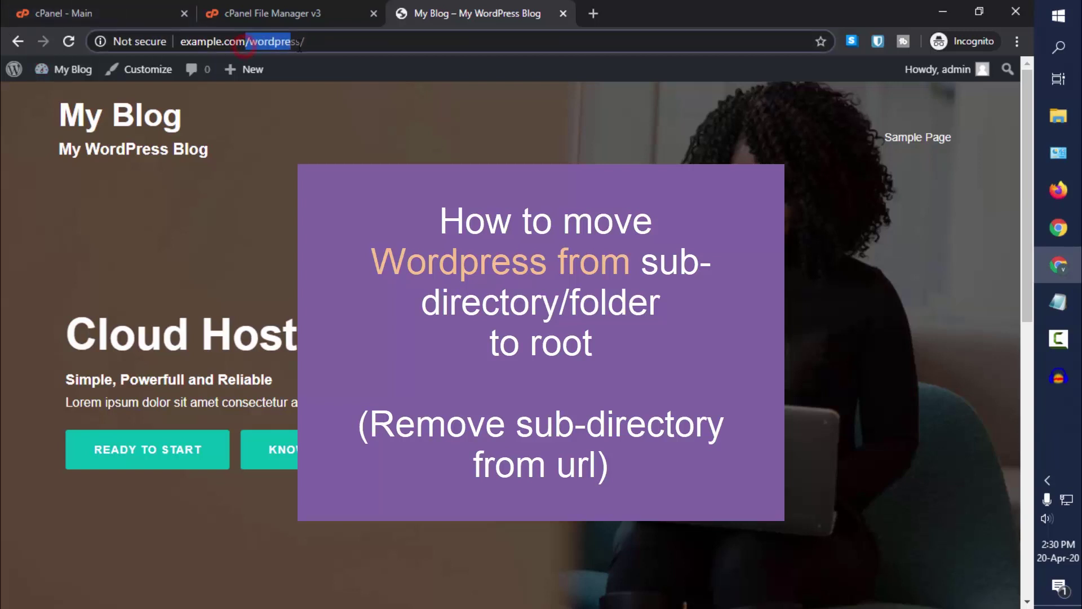
pyautogui.click(351, 39)
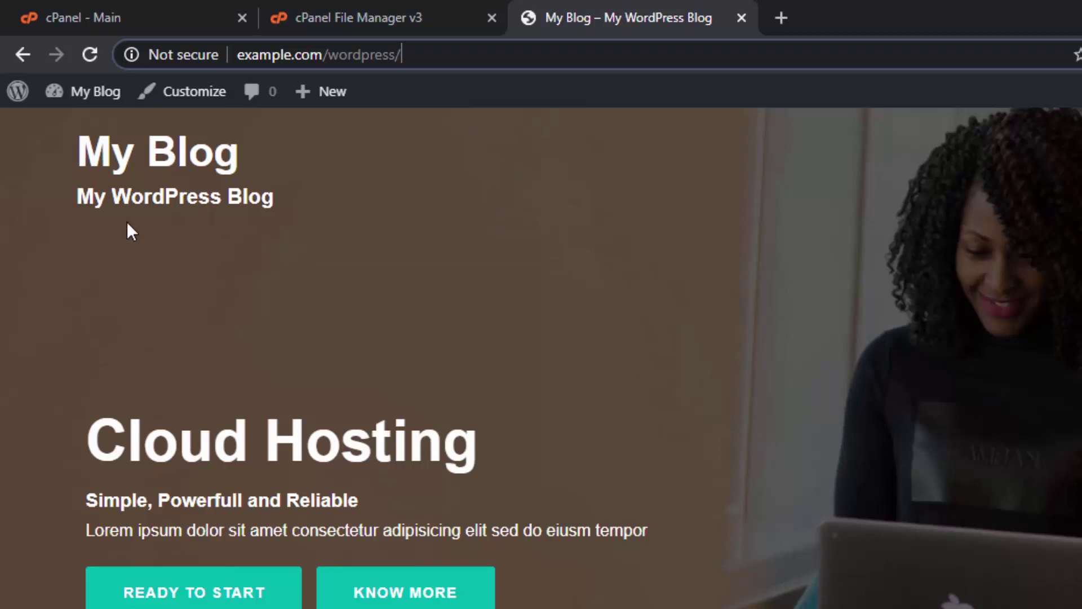
pyautogui.moveTo(98, 100)
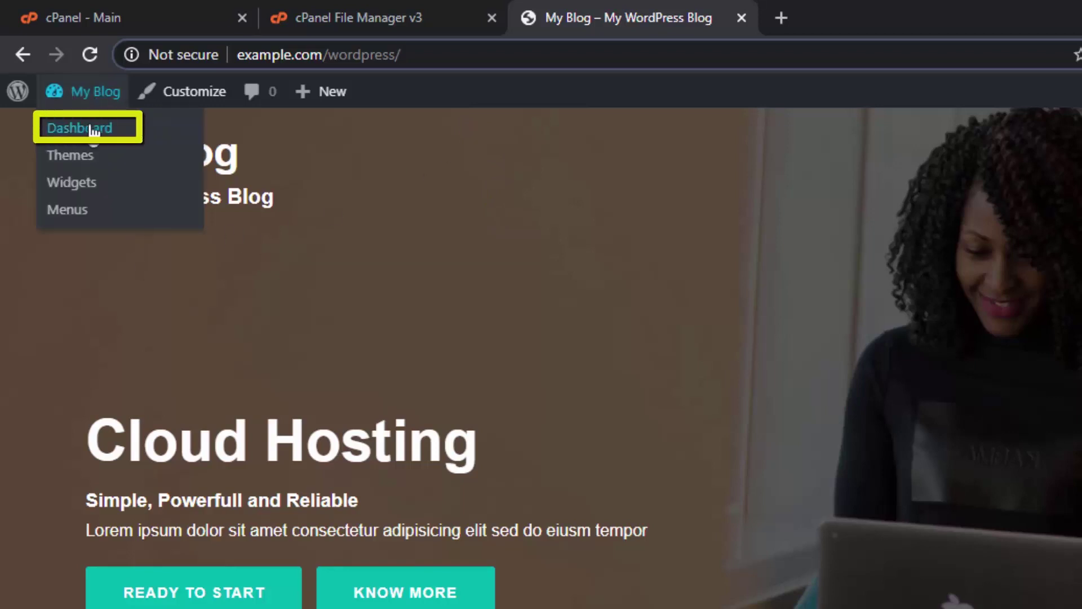
pyautogui.click(89, 134)
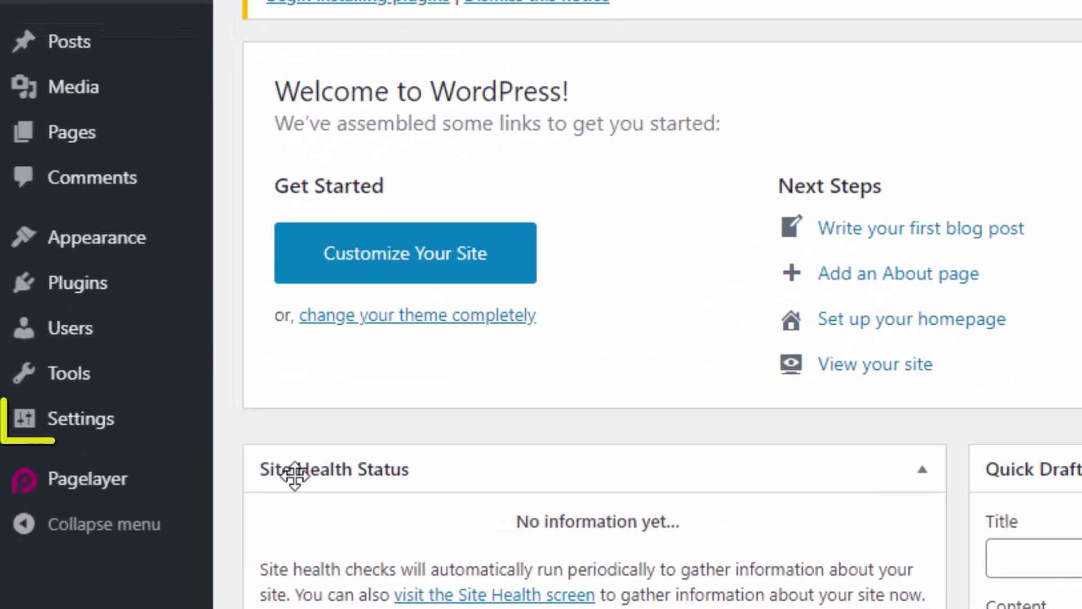
# Choose the Post name permalink structure in Permalink settings and save it
pyautogui.moveTo(131, 421)
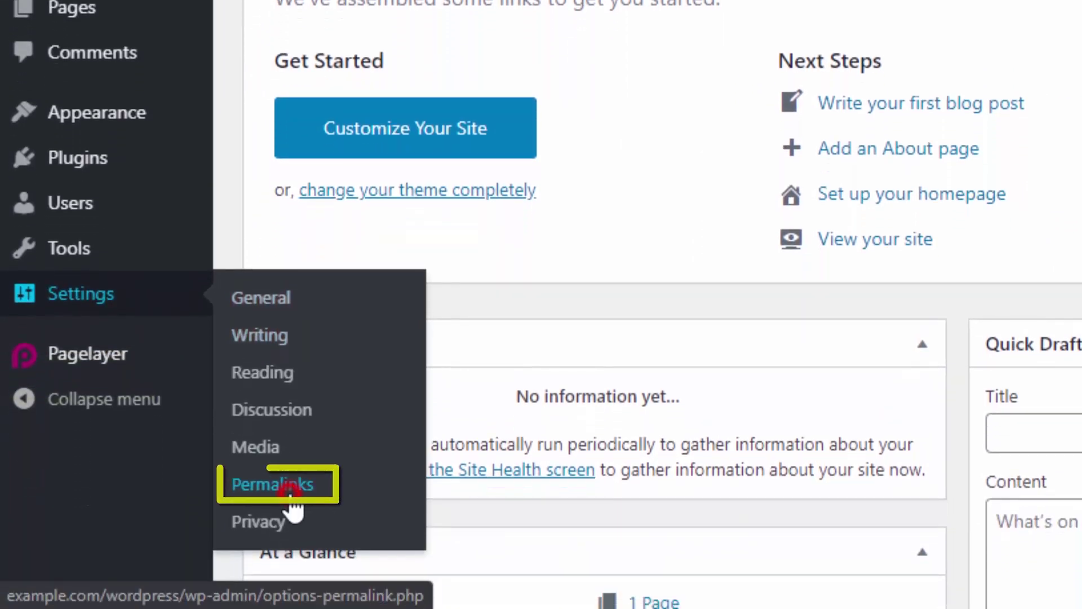
pyautogui.click(289, 497)
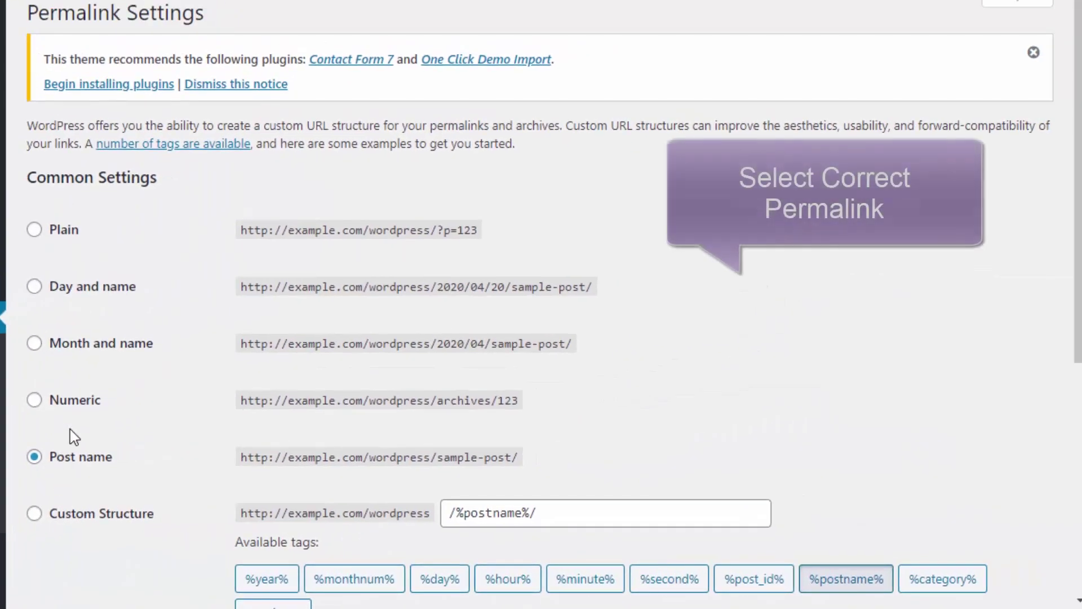
pyautogui.scroll(-3, 79, 420)
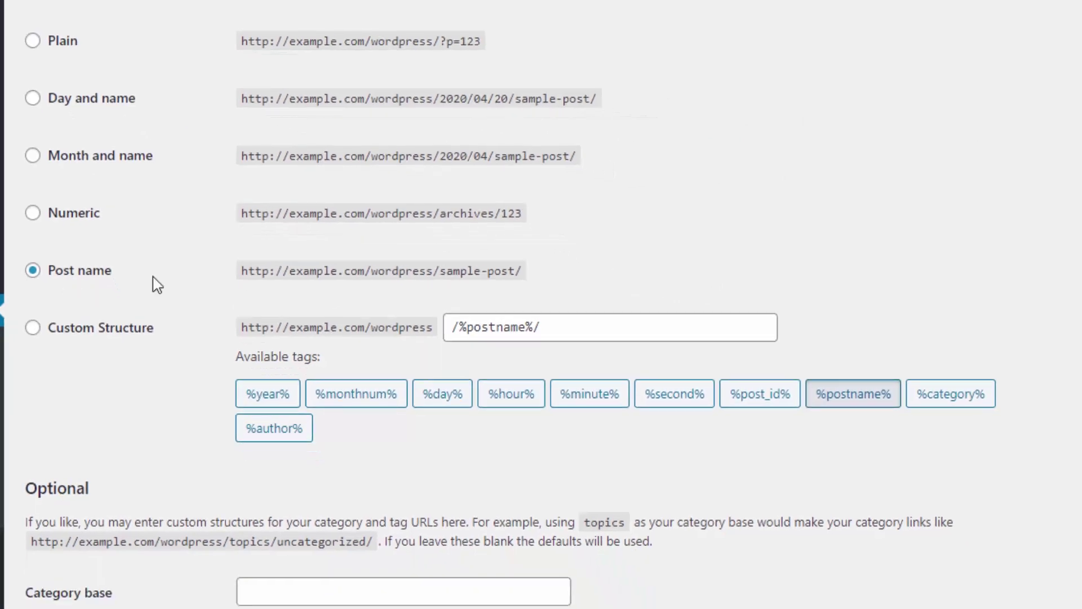
pyautogui.moveTo(413, 276); pyautogui.dragTo(521, 276)
pyautogui.click(545, 271)
pyautogui.click(79, 282)
pyautogui.scroll(-3, 274, 292)
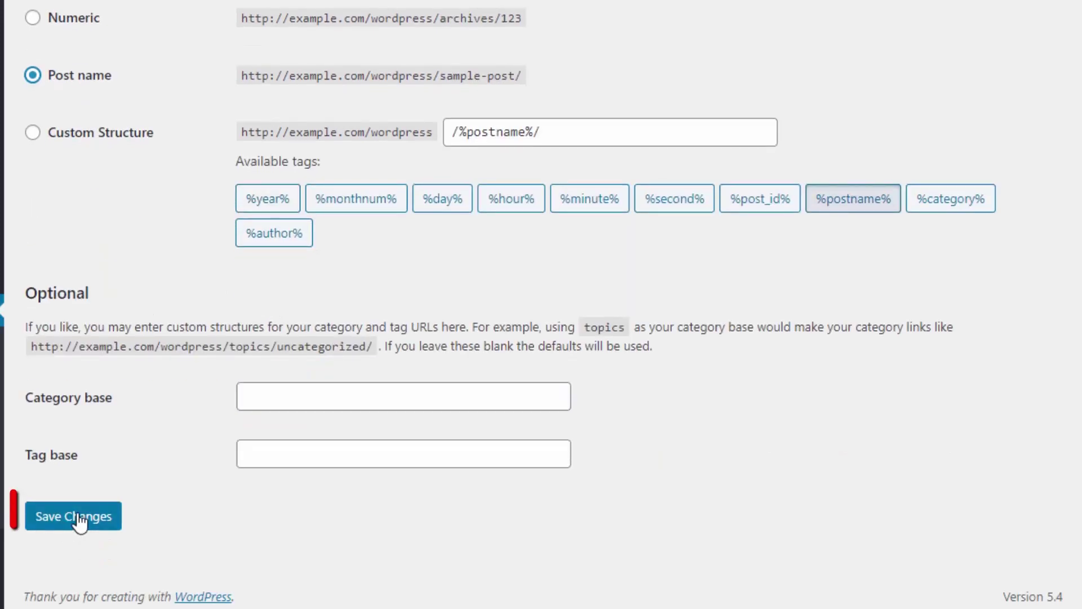
pyautogui.click(78, 515)
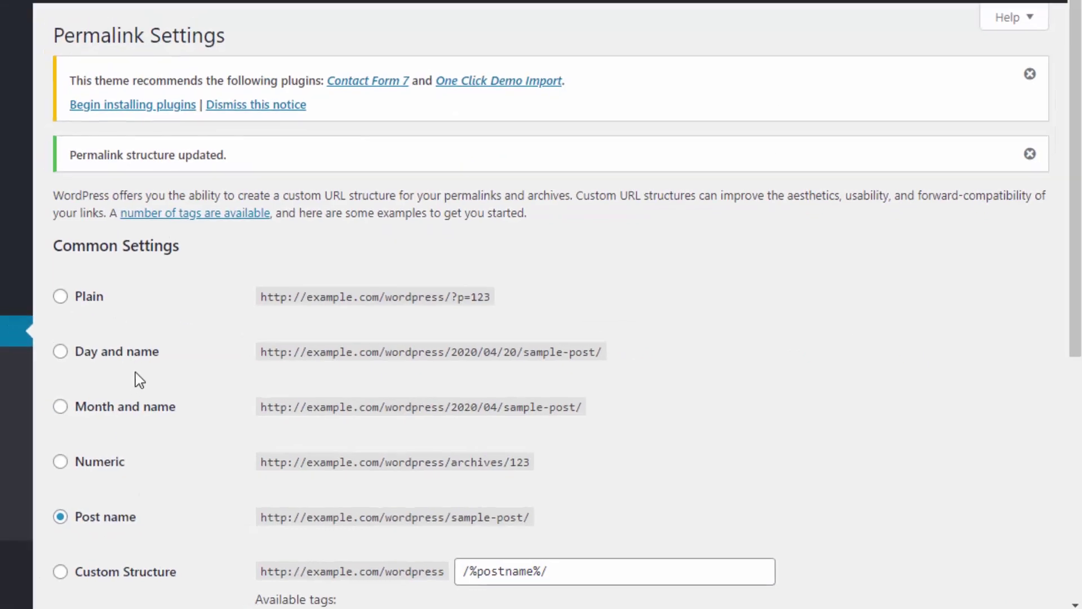
pyautogui.scroll(-1, 112, 394)
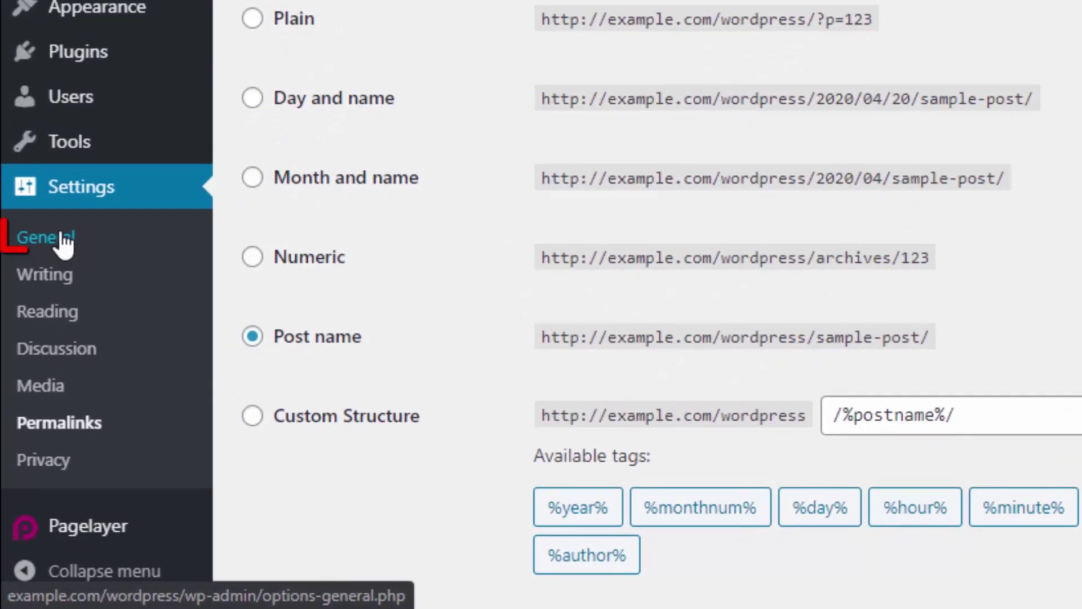
pyautogui.click(43, 356)
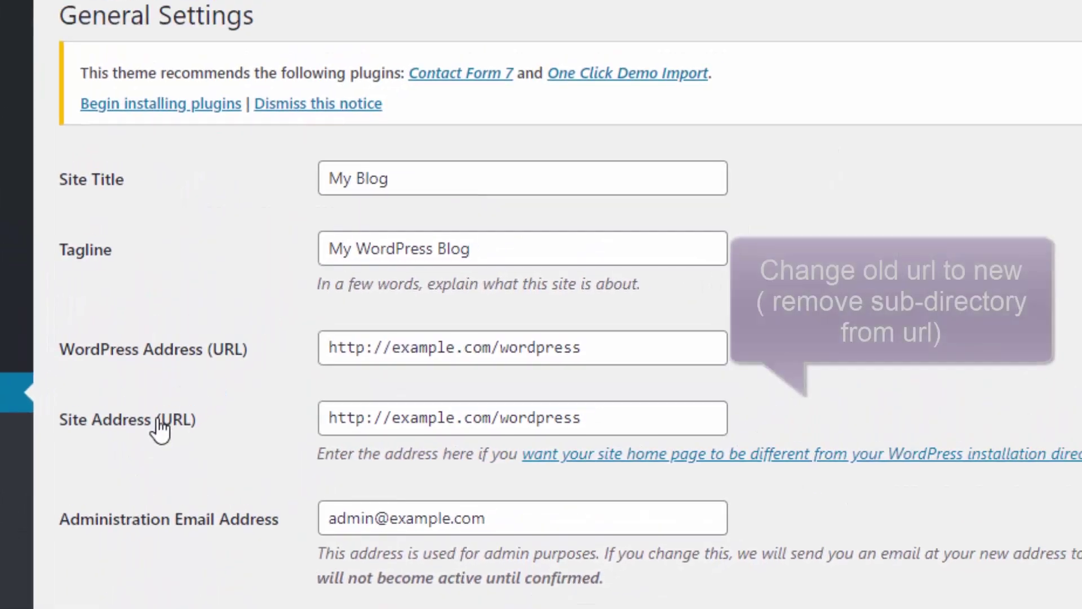
pyautogui.scroll(-2, 170, 428)
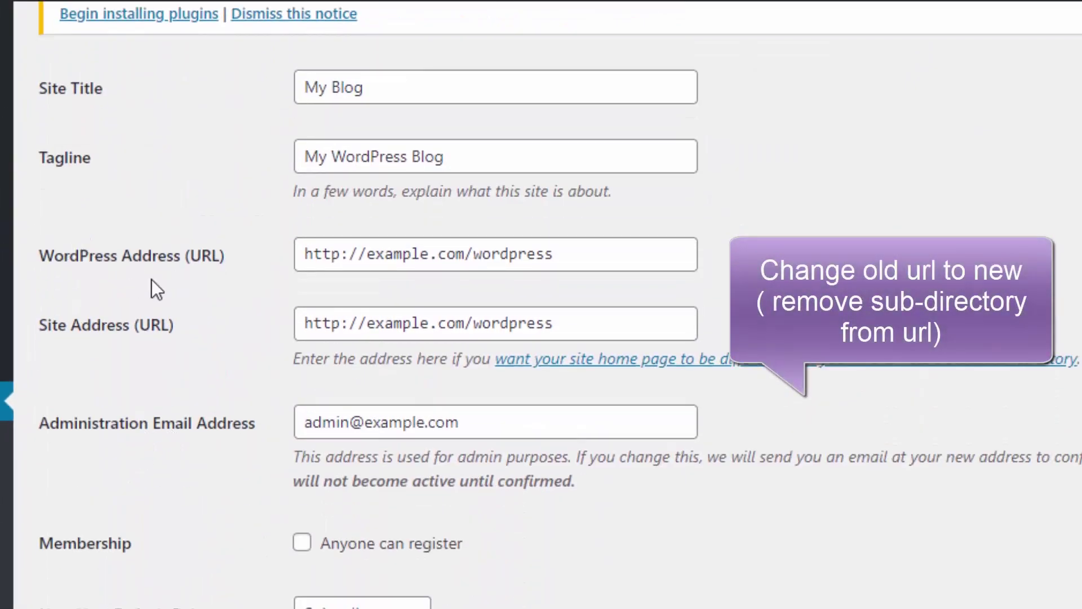
pyautogui.click(570, 254)
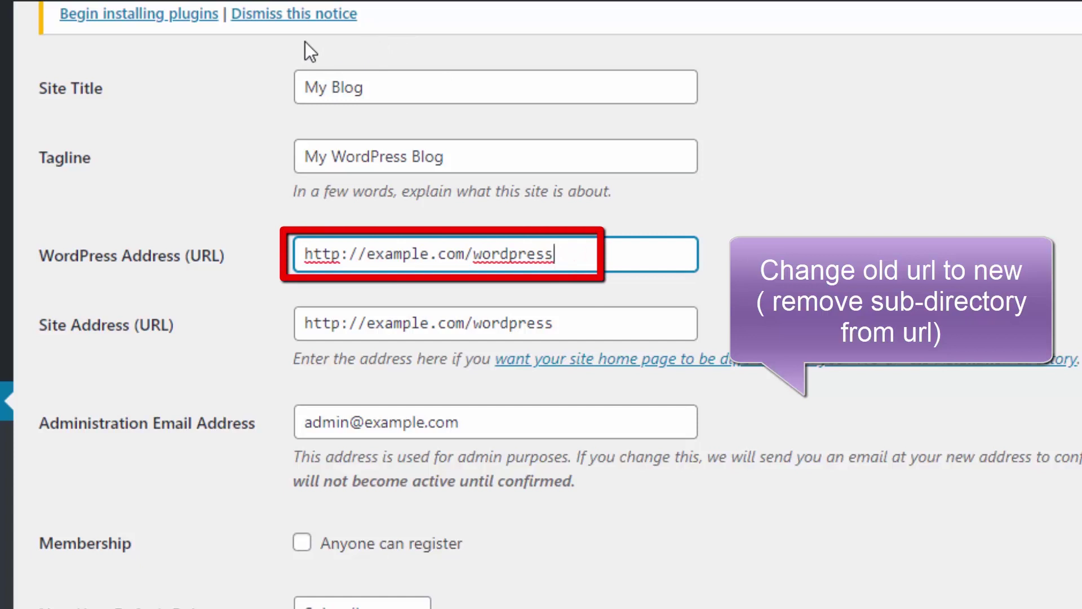
pyautogui.press('BackSpace')
pyautogui.press('BackSpace')
pyautogui.press('BackSpace')
pyautogui.press('BackSpace')
pyautogui.press('BackSpace')
pyautogui.press('BackSpace')
pyautogui.press('BackSpace')
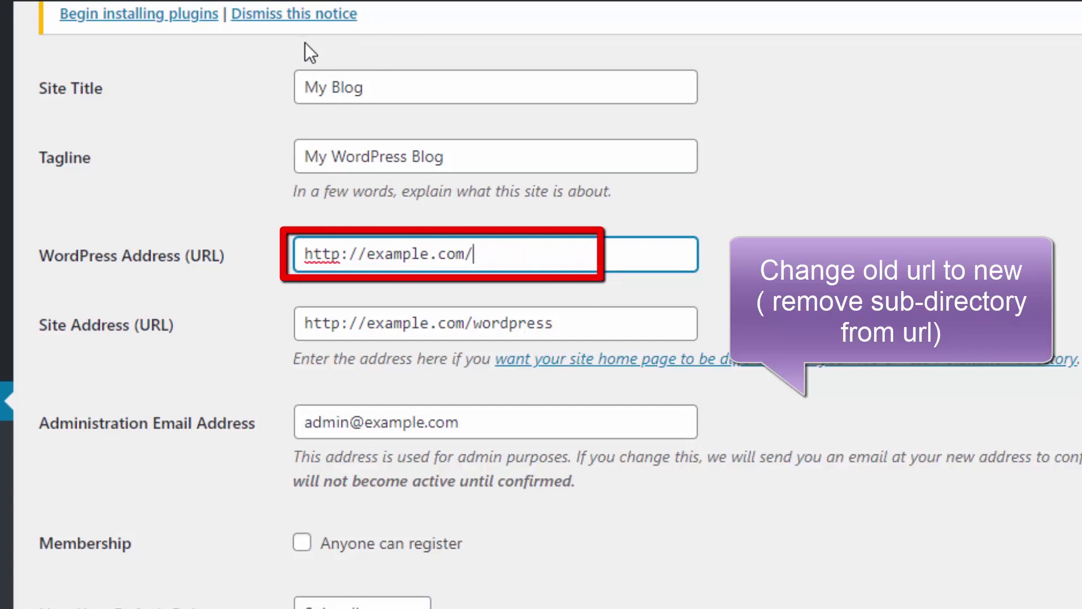
pyautogui.click(617, 314)
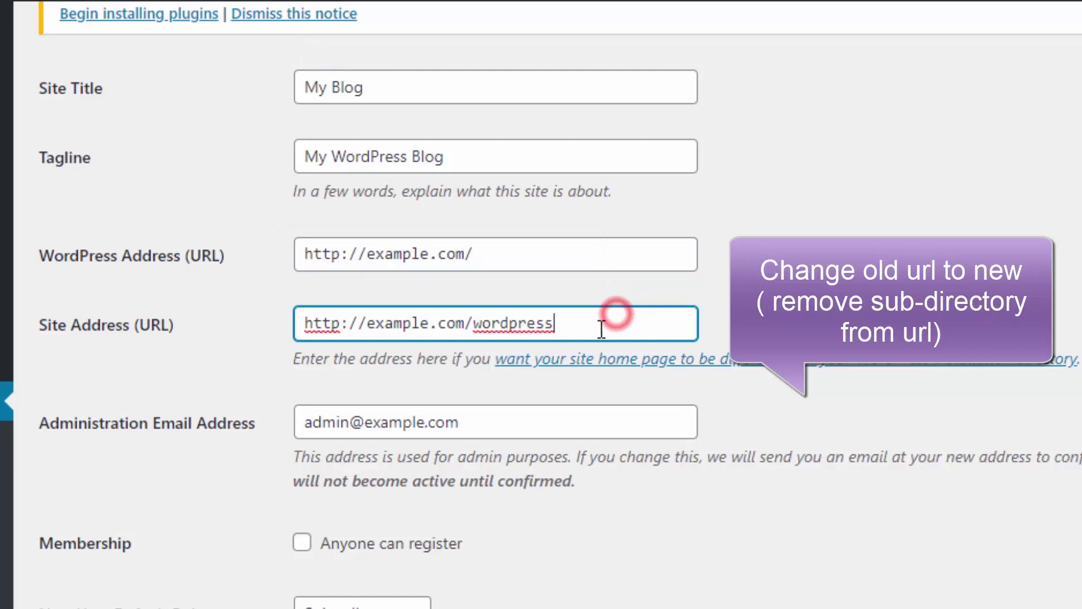
pyautogui.press('BackSpace')
pyautogui.press('BackSpace')
pyautogui.press('BackSpace')
pyautogui.press('BackSpace')
pyautogui.press('BackSpace')
pyautogui.press('BackSpace')
pyautogui.press('BackSpace')
pyautogui.press('BackSpace')
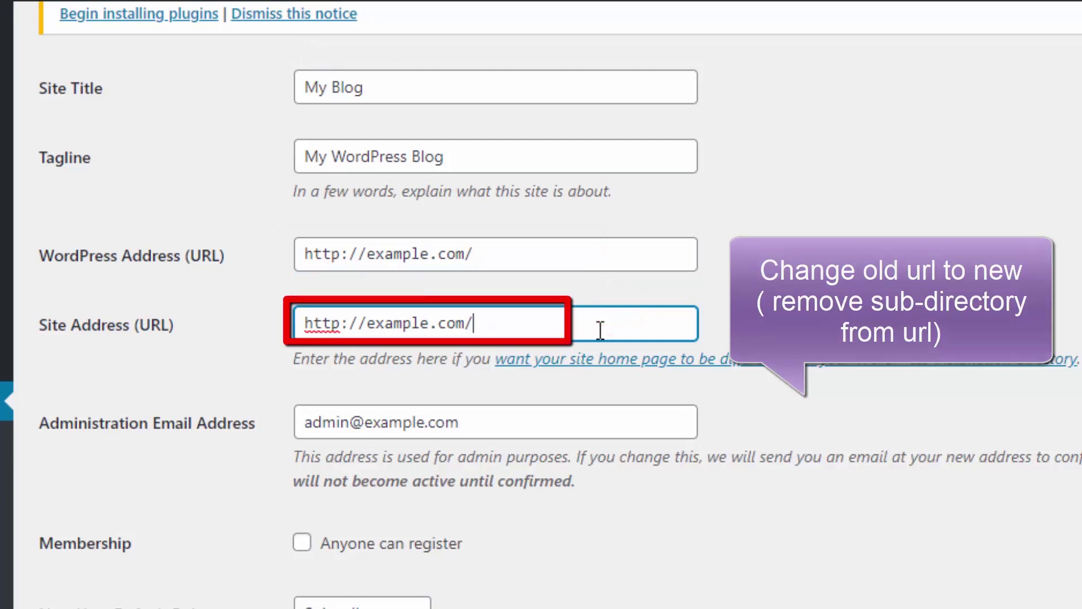
pyautogui.click(852, 214)
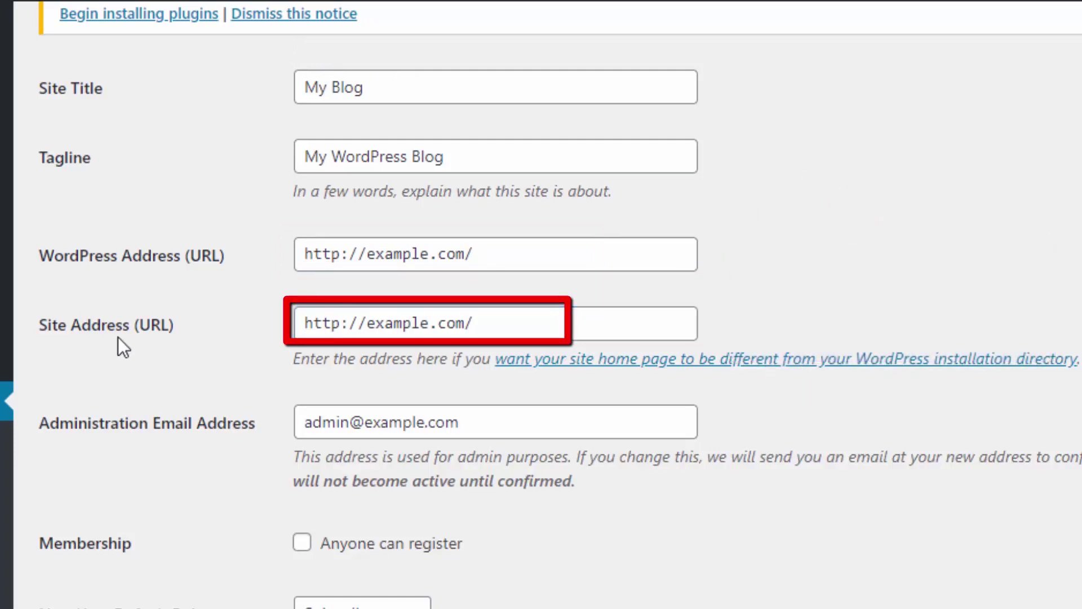
pyautogui.moveTo(193, 324); pyautogui.dragTo(125, 329)
pyautogui.click(95, 345)
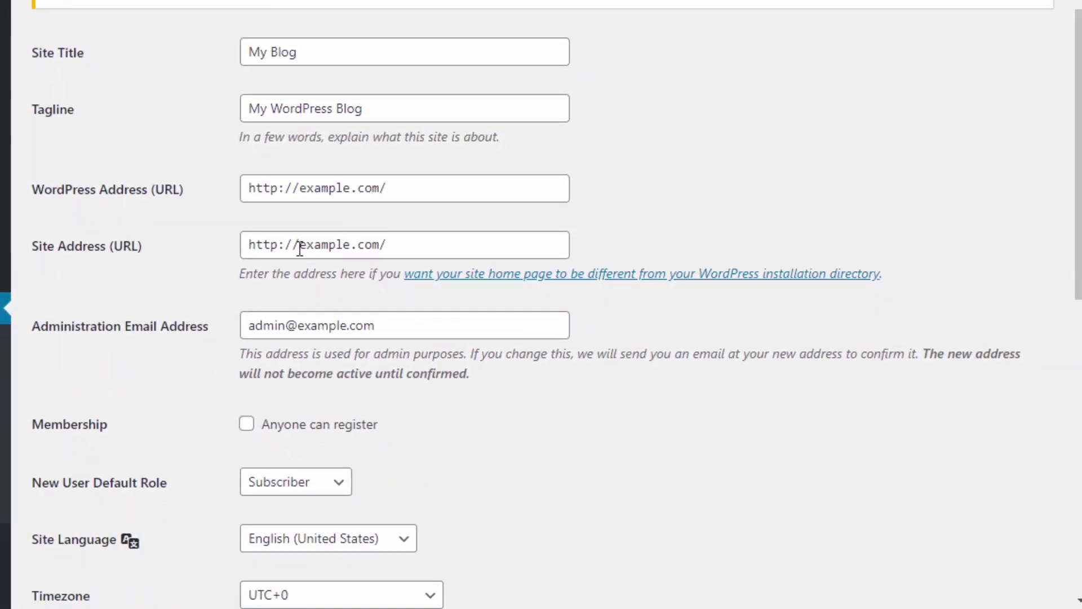
pyautogui.scroll(-7, 456, 341)
pyautogui.scroll(-3, 445, 293)
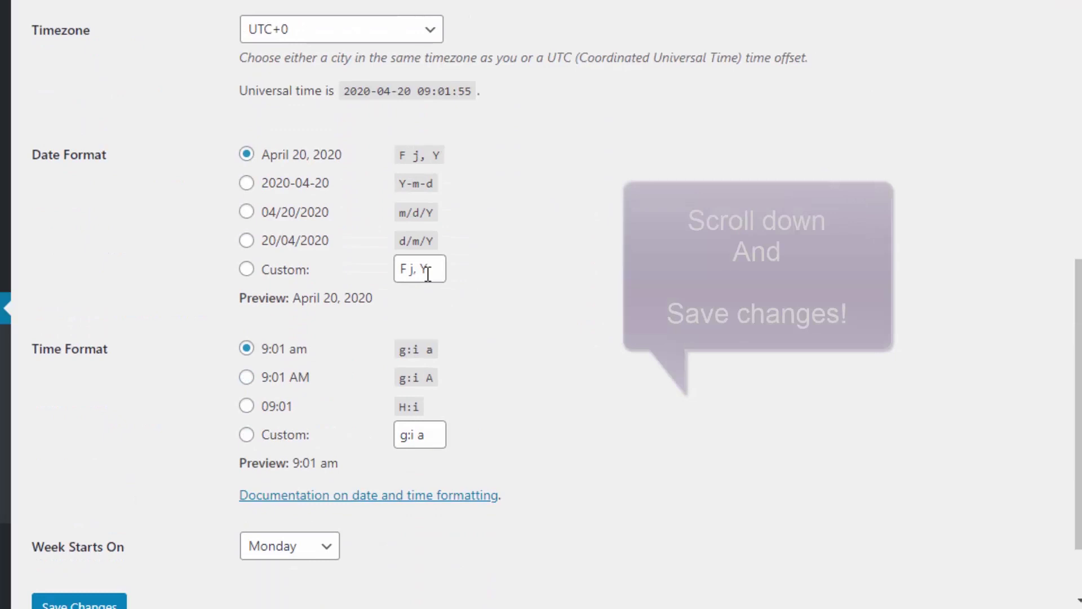
pyautogui.scroll(-2, 430, 302)
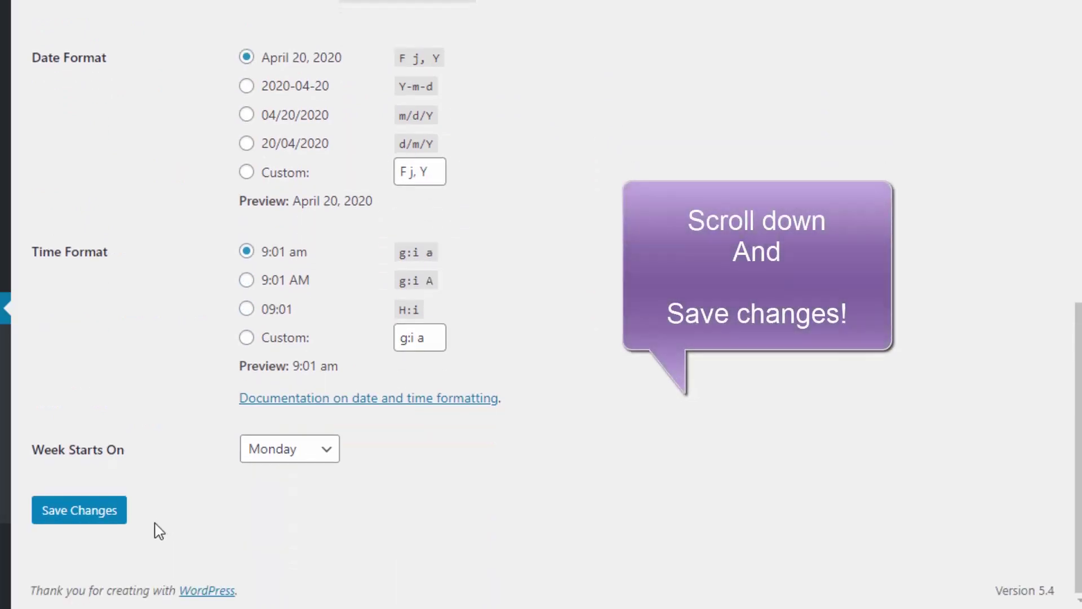
pyautogui.click(99, 513)
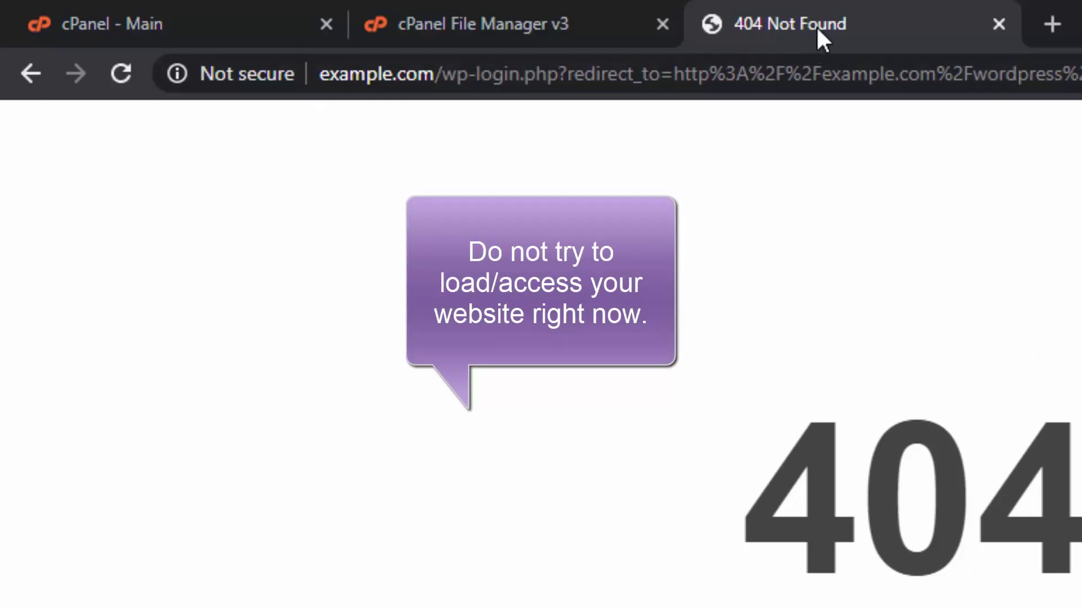
# Open cPanel File Manager and go into the example.com/wordpress folder
pyautogui.click(198, 24)
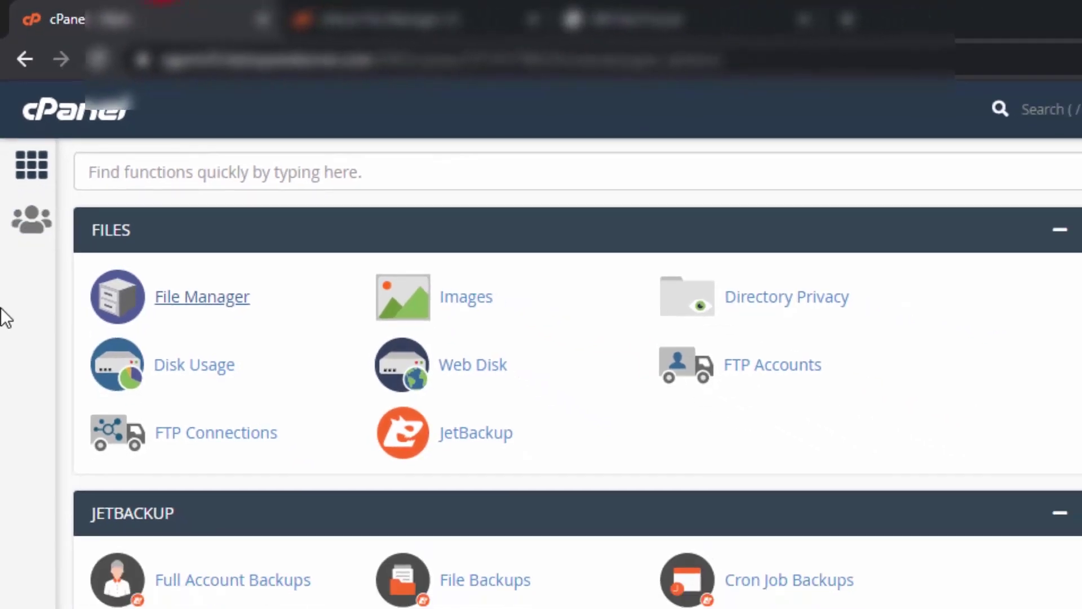
pyautogui.click(217, 288)
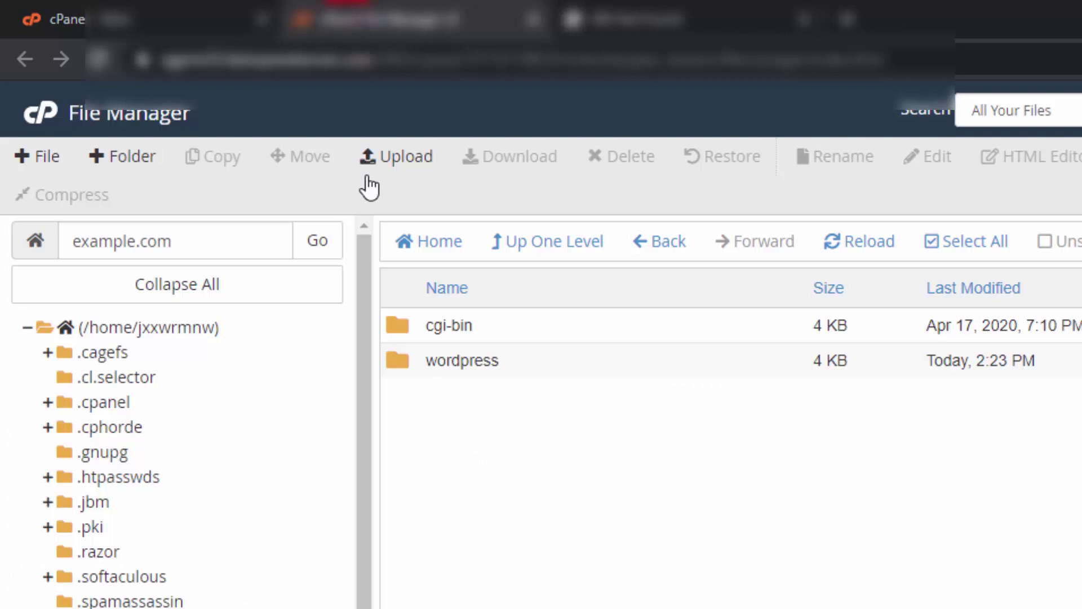
pyautogui.click(465, 451)
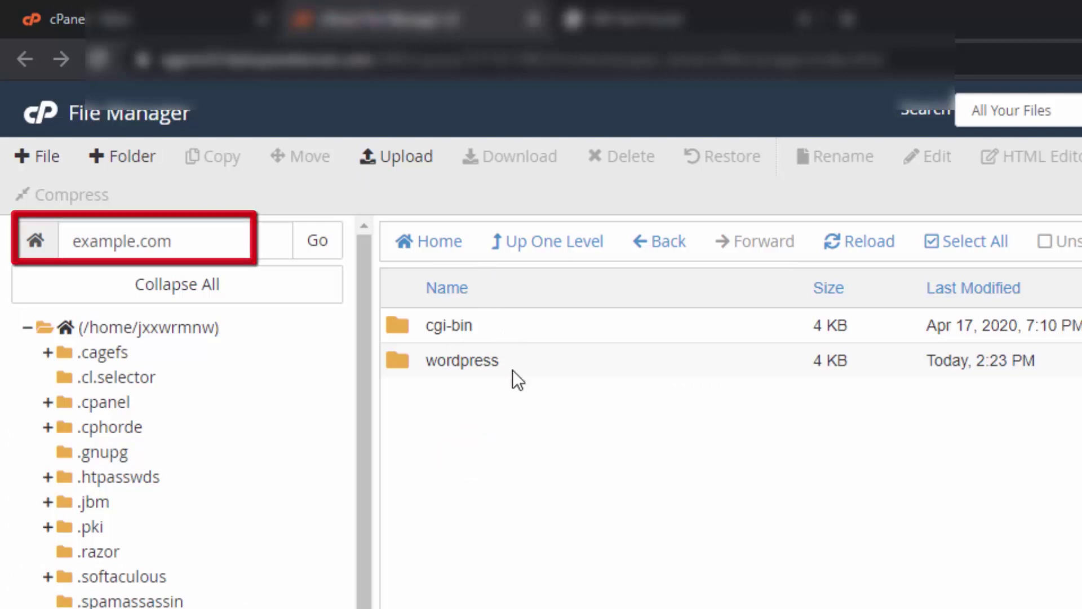
pyautogui.click(871, 243)
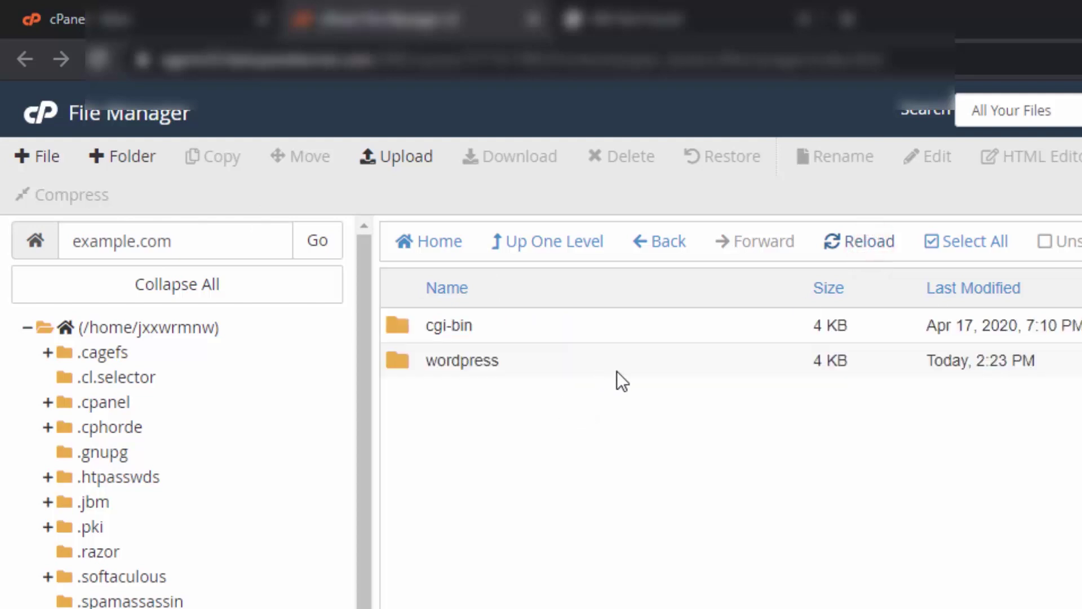
pyautogui.click(476, 407)
pyautogui.doubleClick(411, 358)
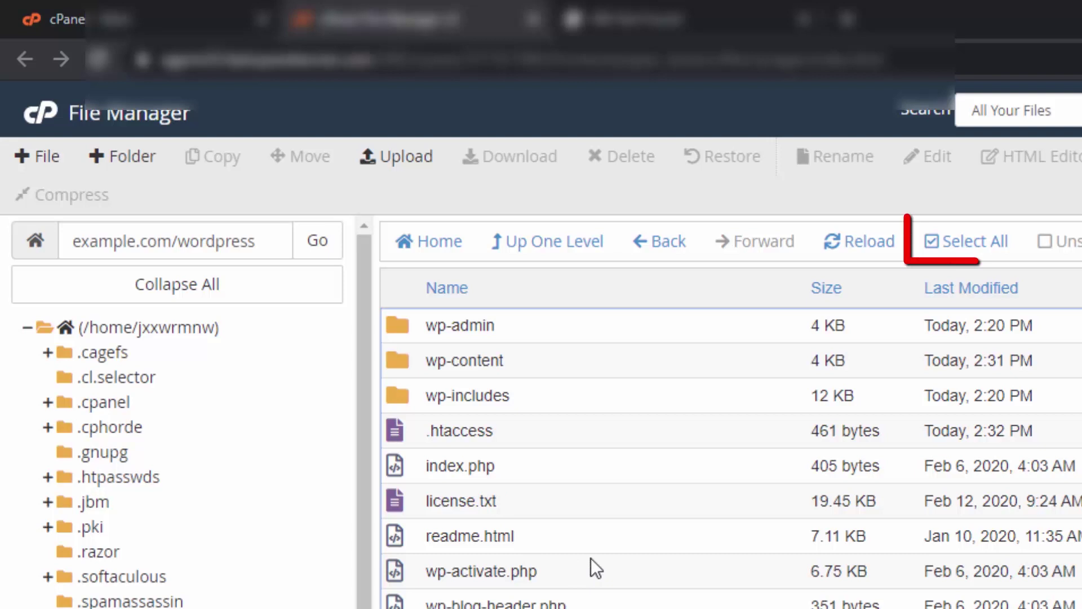
# Select all files for a move, with the destination path changed to /example.com/
pyautogui.click(968, 248)
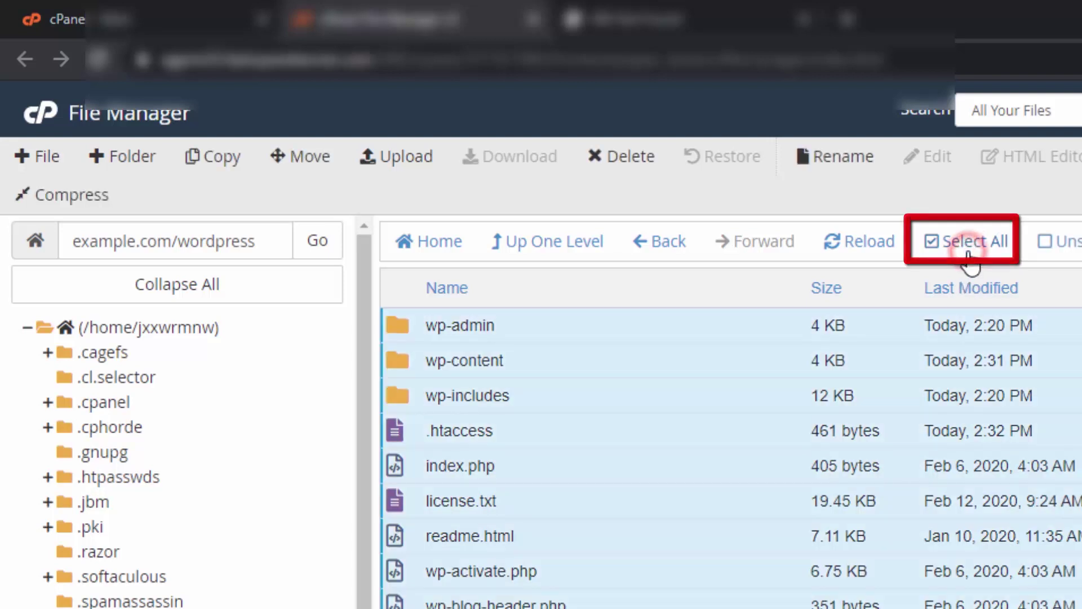
pyautogui.click(311, 157)
pyautogui.click(745, 576)
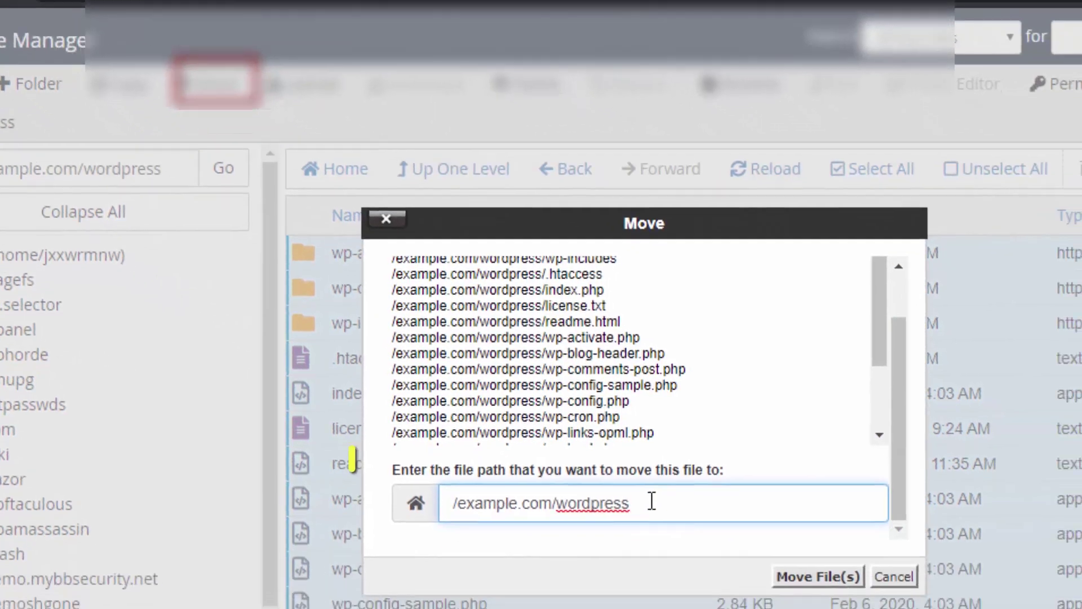
pyautogui.press('BackSpace')
pyautogui.press('BackSpace')
pyautogui.press('BackSpace')
pyautogui.press('BackSpace')
pyautogui.press('BackSpace')
pyautogui.press('BackSpace')
pyautogui.press('BackSpace')
pyautogui.press('BackSpace')
pyautogui.press('BackSpace')
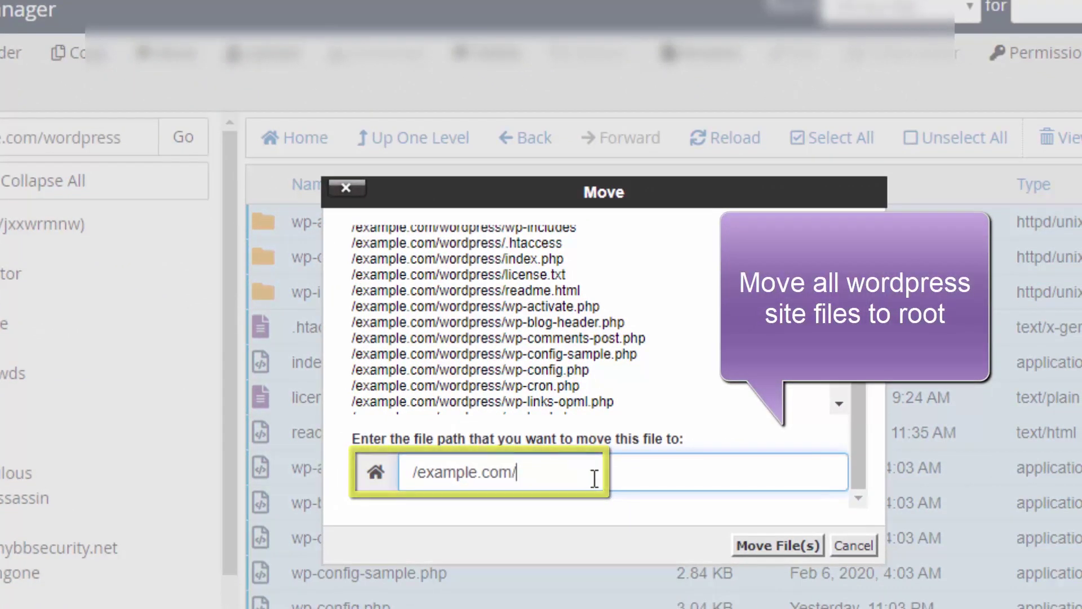
# Move the WordPress files into /example.com/ and check them in the root folder listing
pyautogui.click(775, 544)
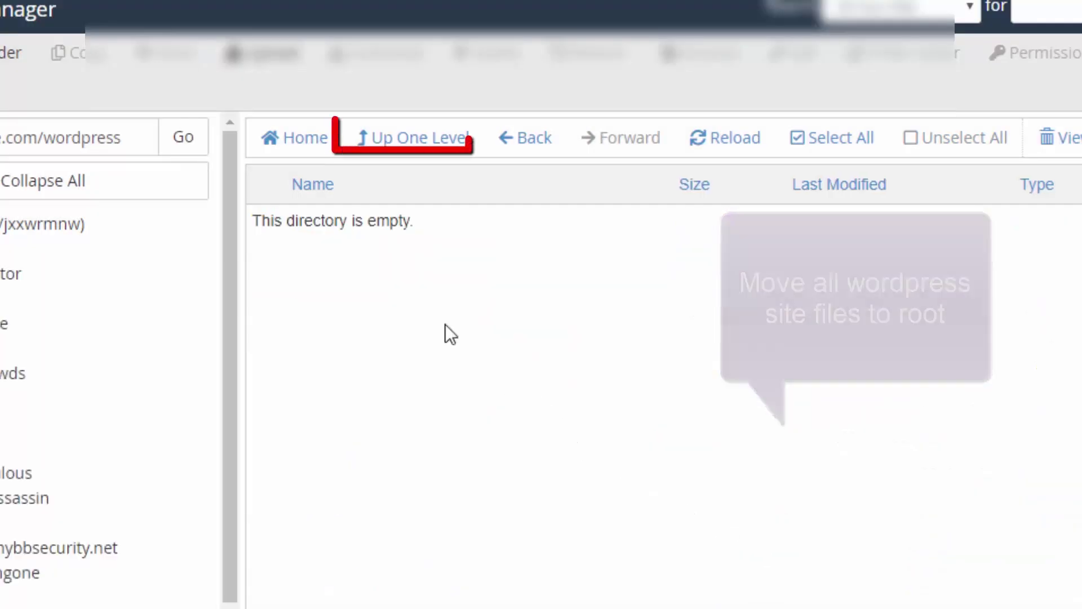
pyautogui.click(415, 150)
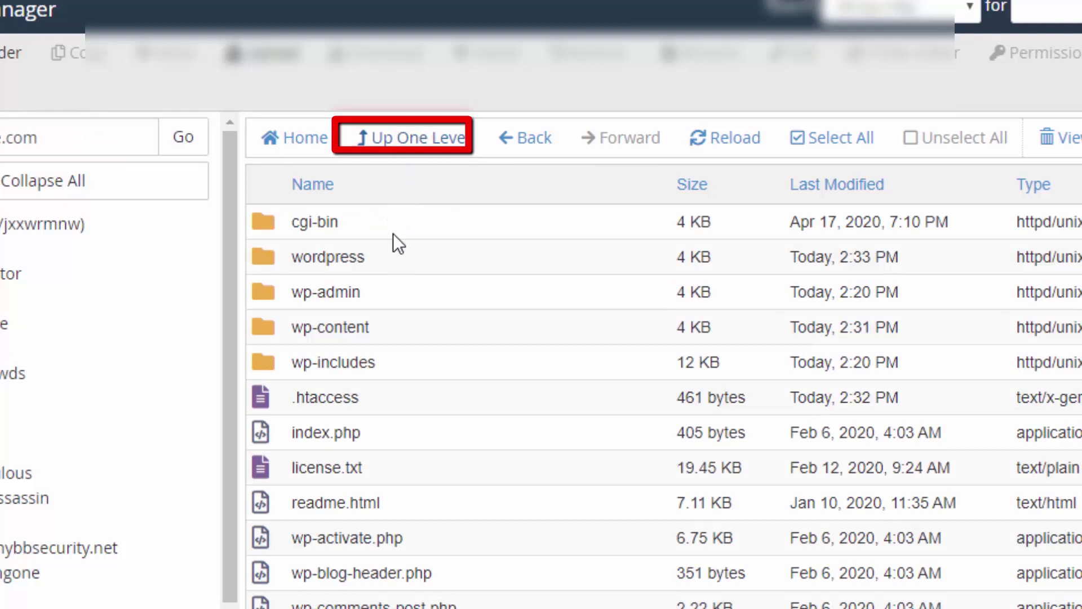
pyautogui.scroll(-5, 508, 498)
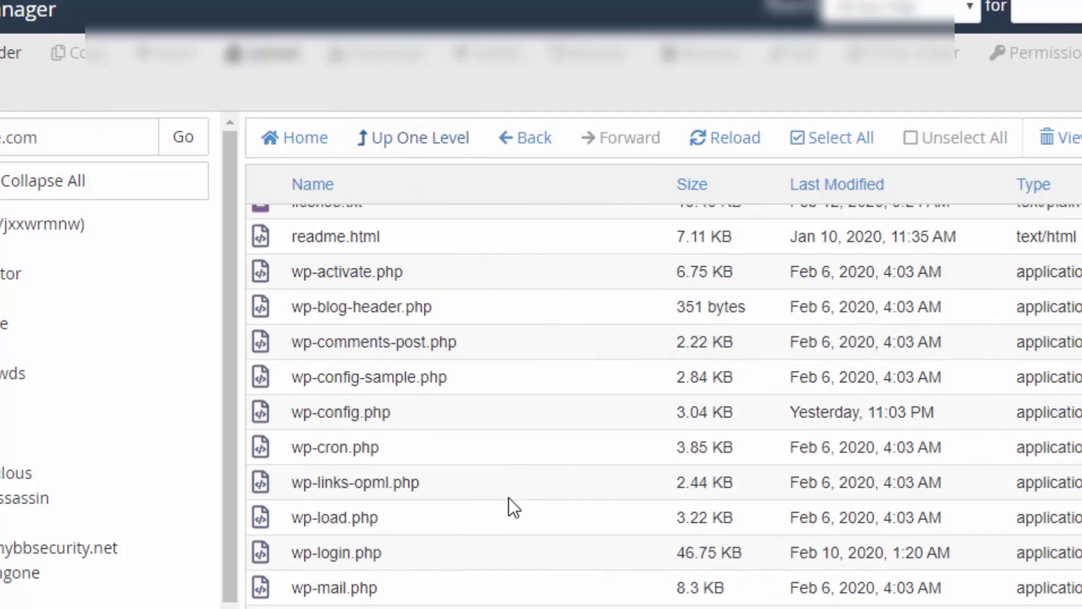
pyautogui.scroll(4, 509, 498)
pyautogui.scroll(1, 508, 497)
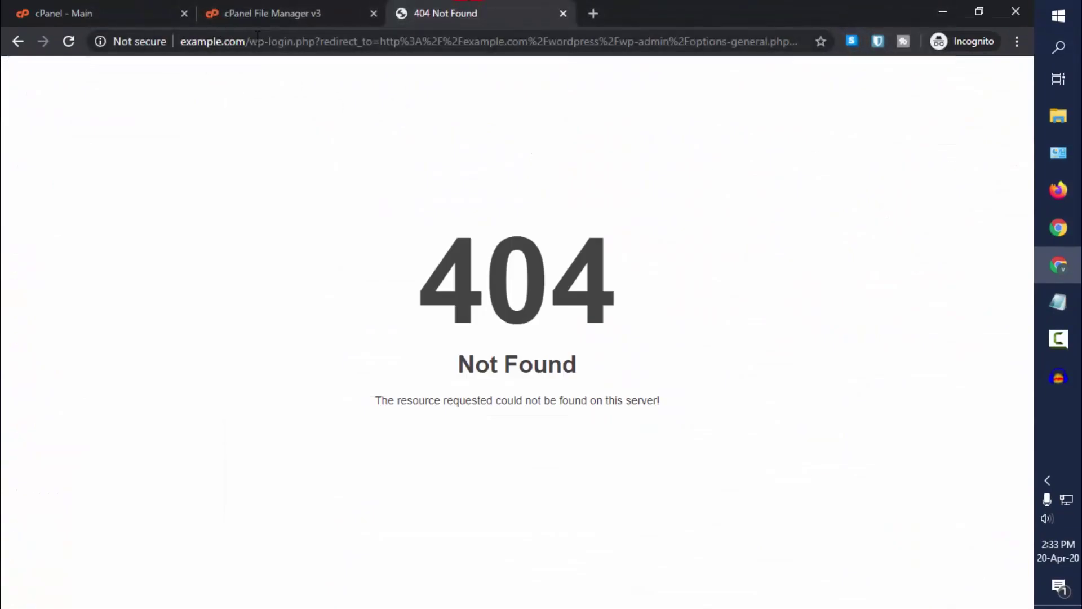
# Trim the browser address to example.com/ and load the root homepage
pyautogui.moveTo(252, 40); pyautogui.dragTo(1014, 111)
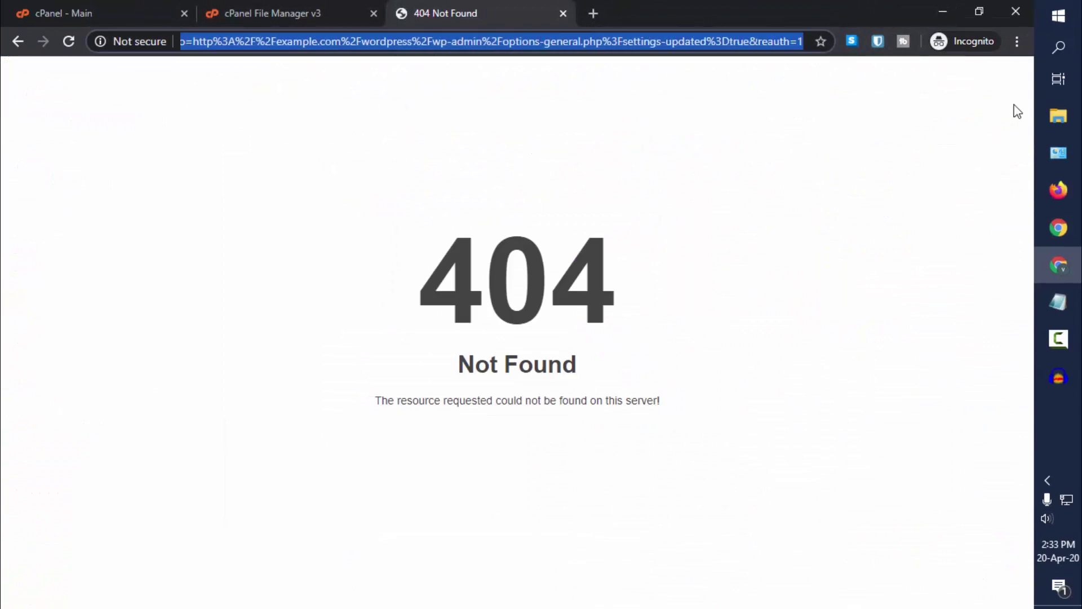
pyautogui.press('BackSpace')
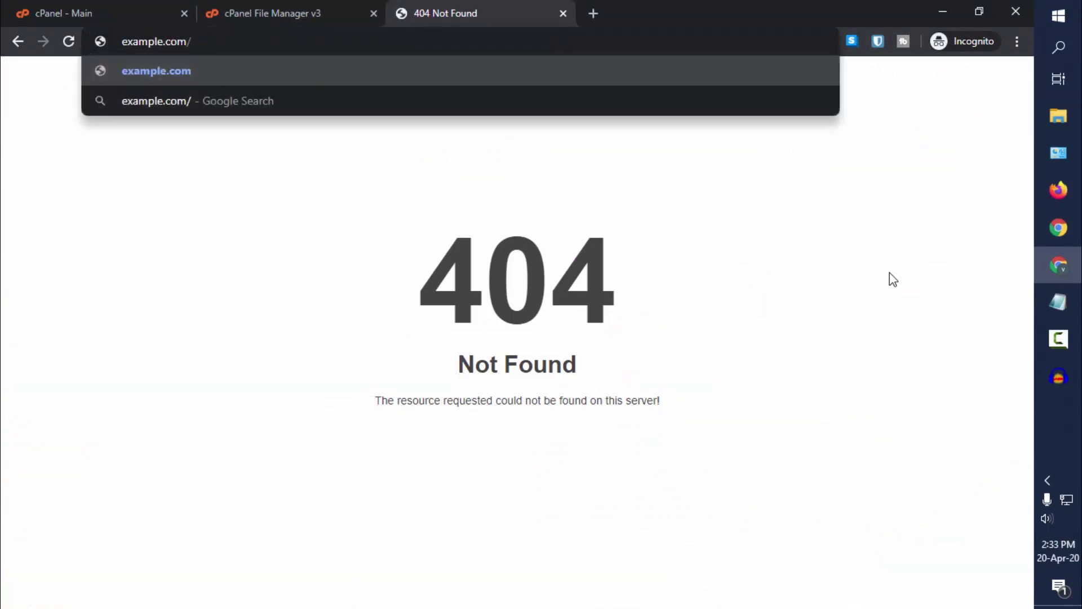
pyautogui.press('Return')
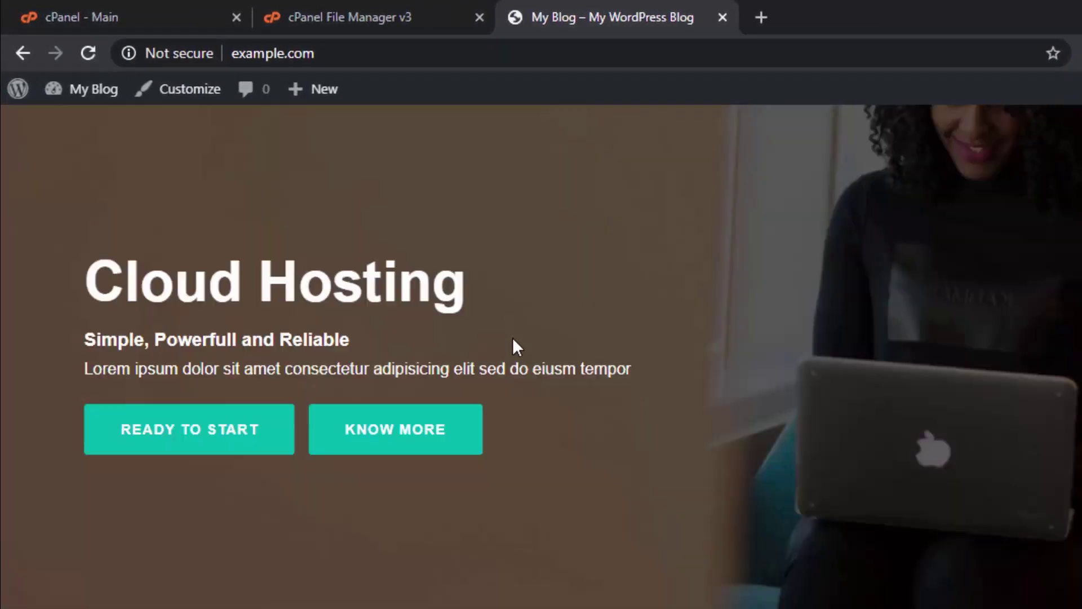
# Open 'Test Post with image' in a new tab and view it
pyautogui.scroll(-5, 512, 341)
pyautogui.rightClick(322, 349)
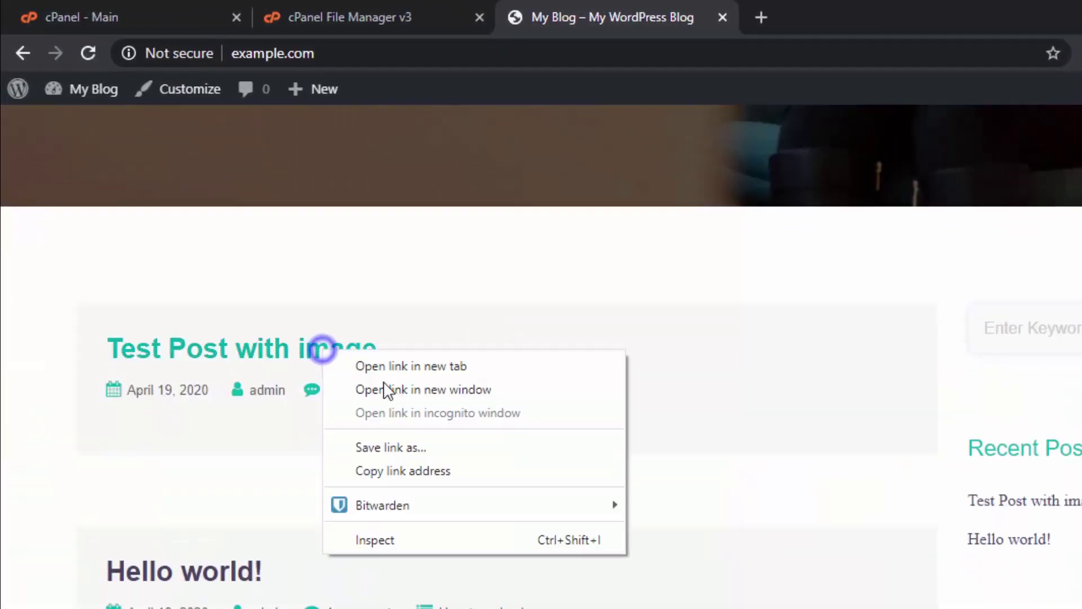
pyautogui.click(389, 366)
pyautogui.click(837, 14)
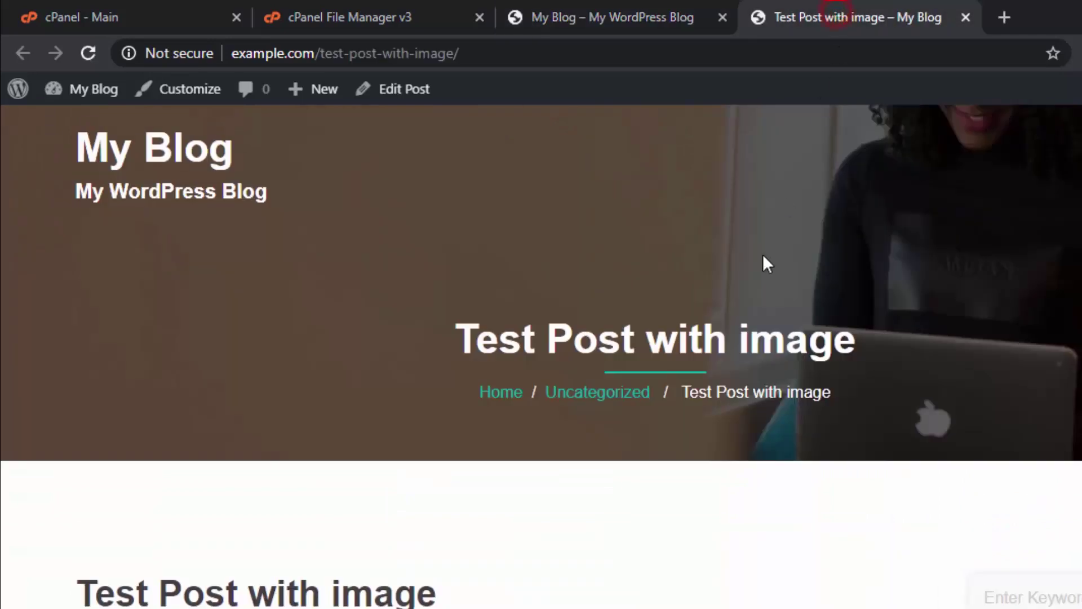
pyautogui.scroll(-5, 763, 263)
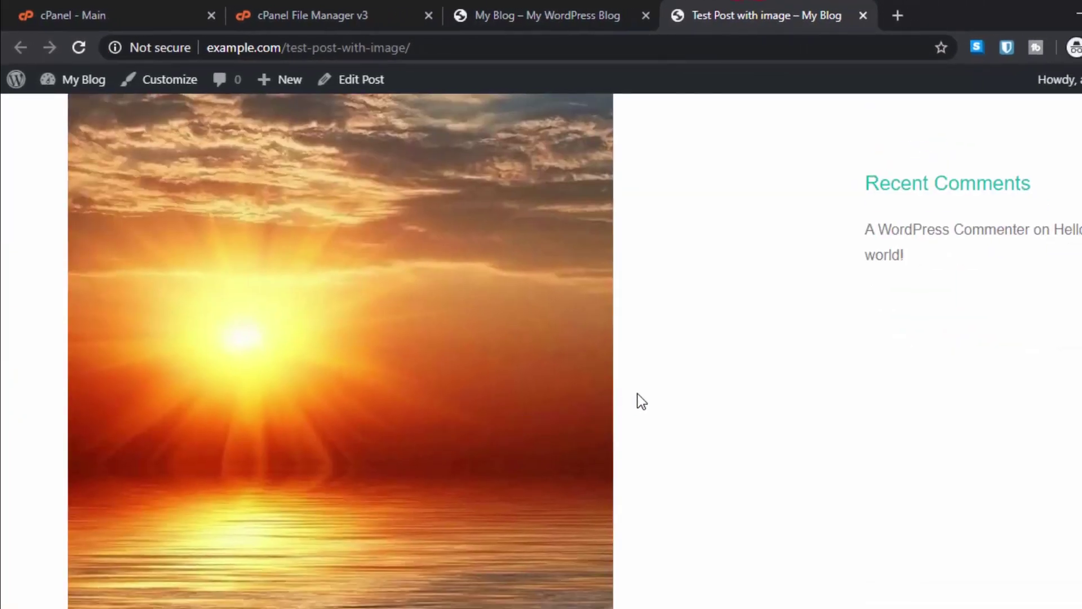
pyautogui.scroll(5, 638, 393)
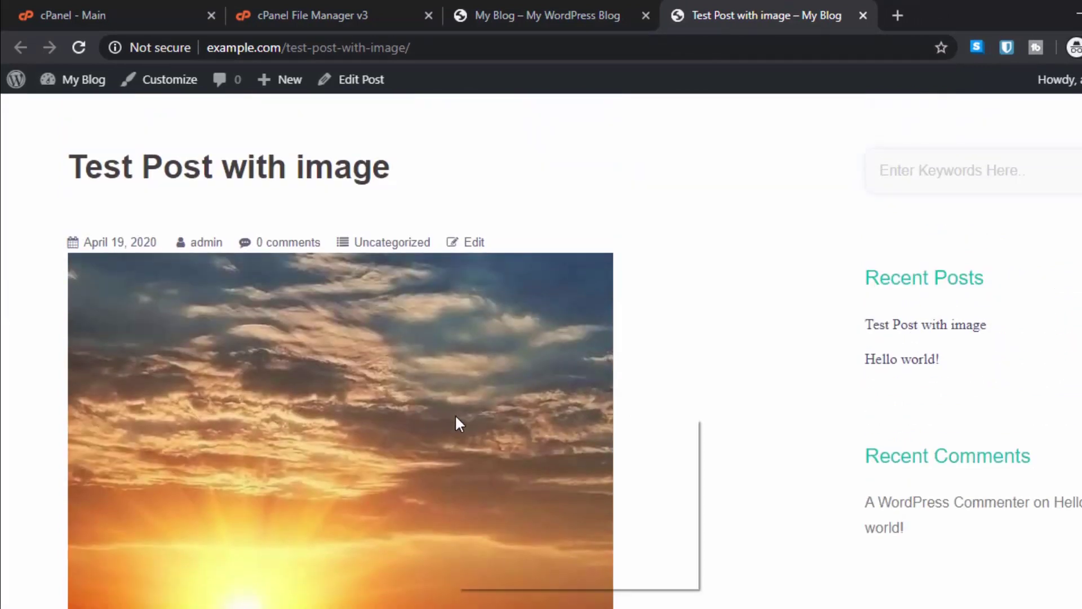
# View the sunset image in its own tab, then close that tab
pyautogui.rightClick(456, 417)
pyautogui.click(500, 430)
pyautogui.click(890, 17)
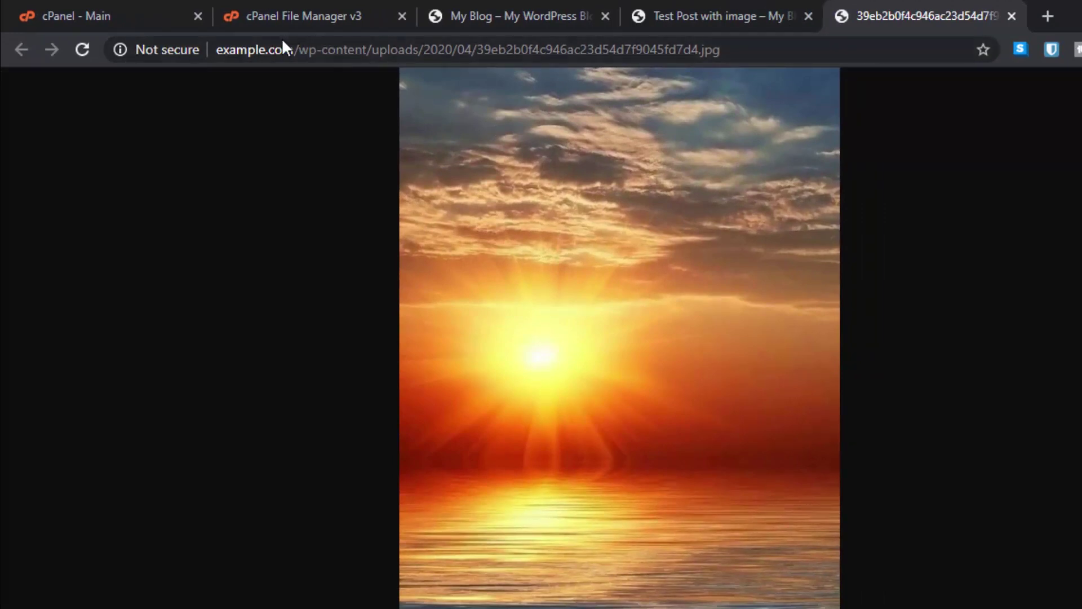
pyautogui.click(1012, 15)
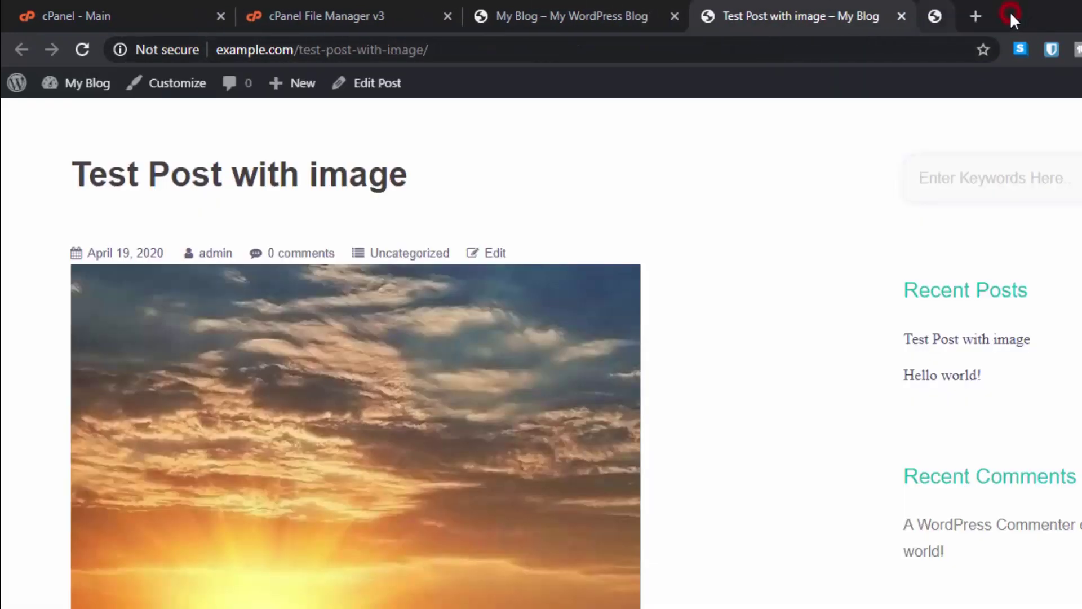
pyautogui.scroll(5, 113, 496)
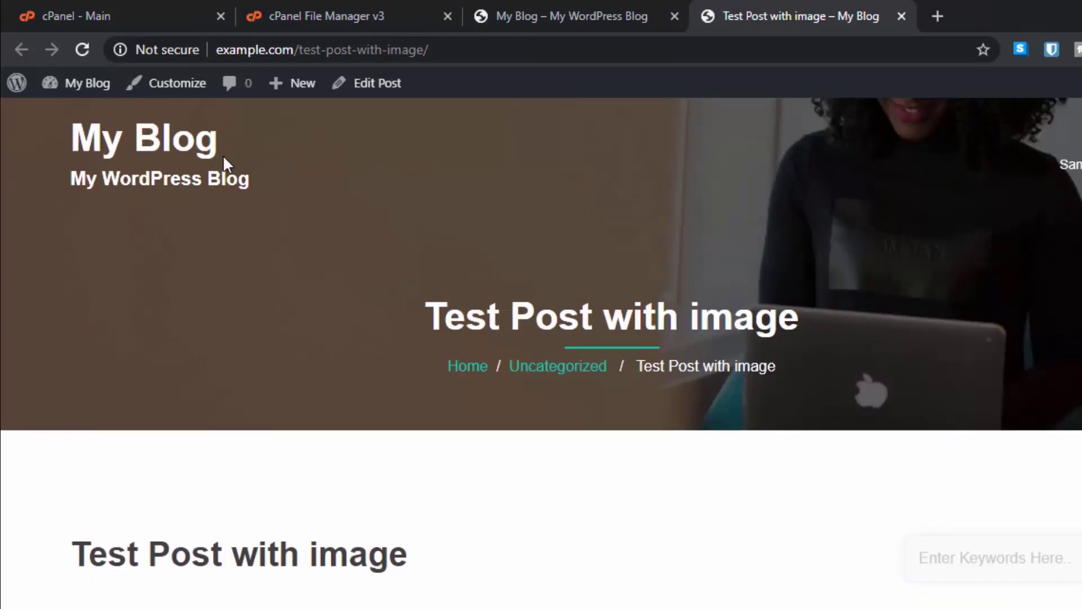
# Open the Dashboard from My Blog and confirm its address is example.com/wp-admin/
pyautogui.moveTo(84, 84)
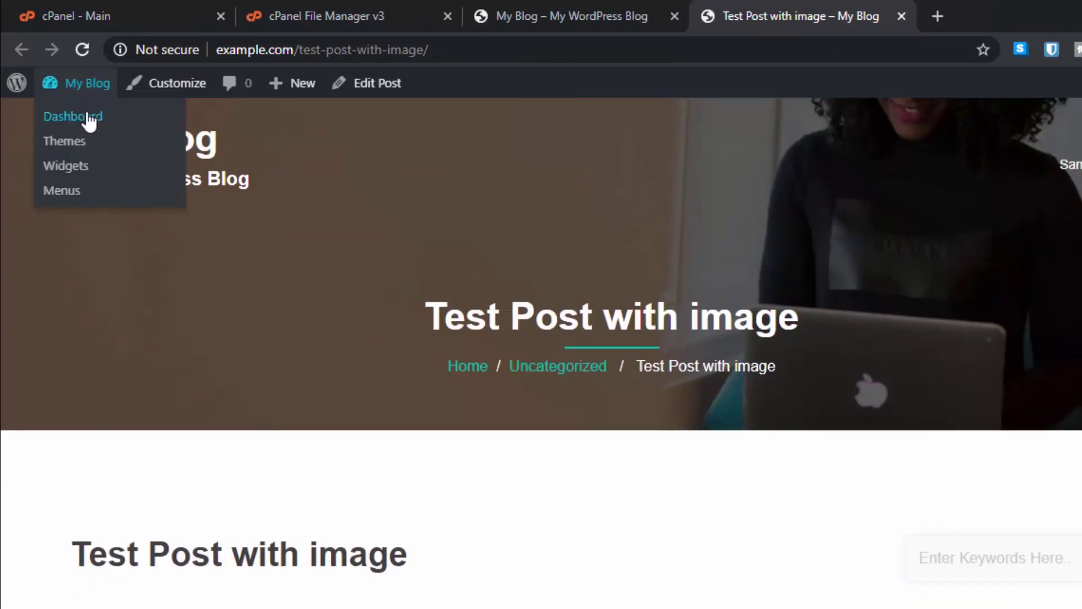
pyautogui.click(88, 117)
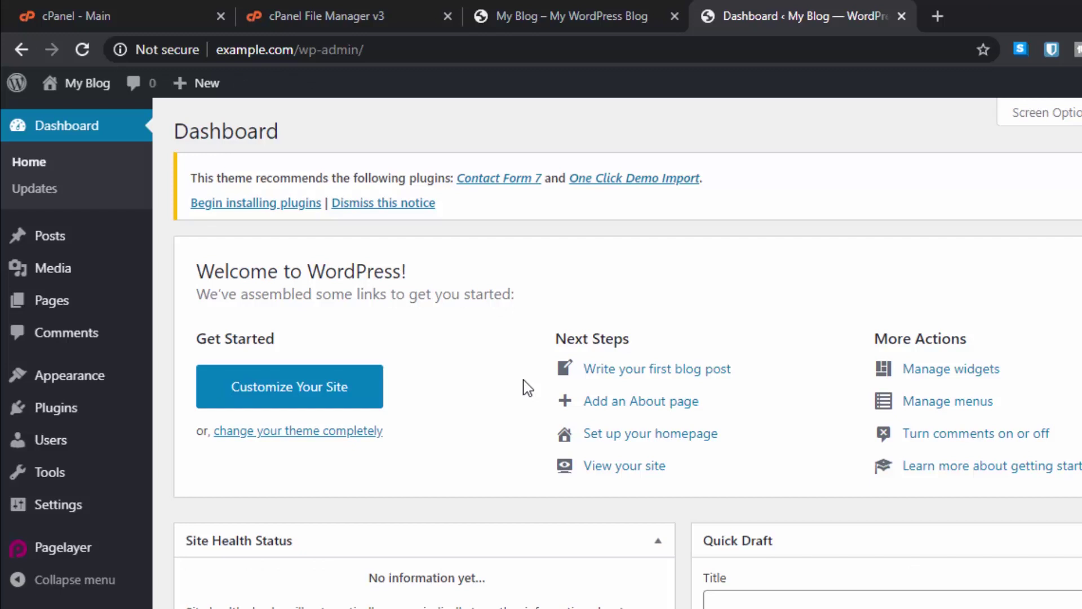
pyautogui.click(298, 49)
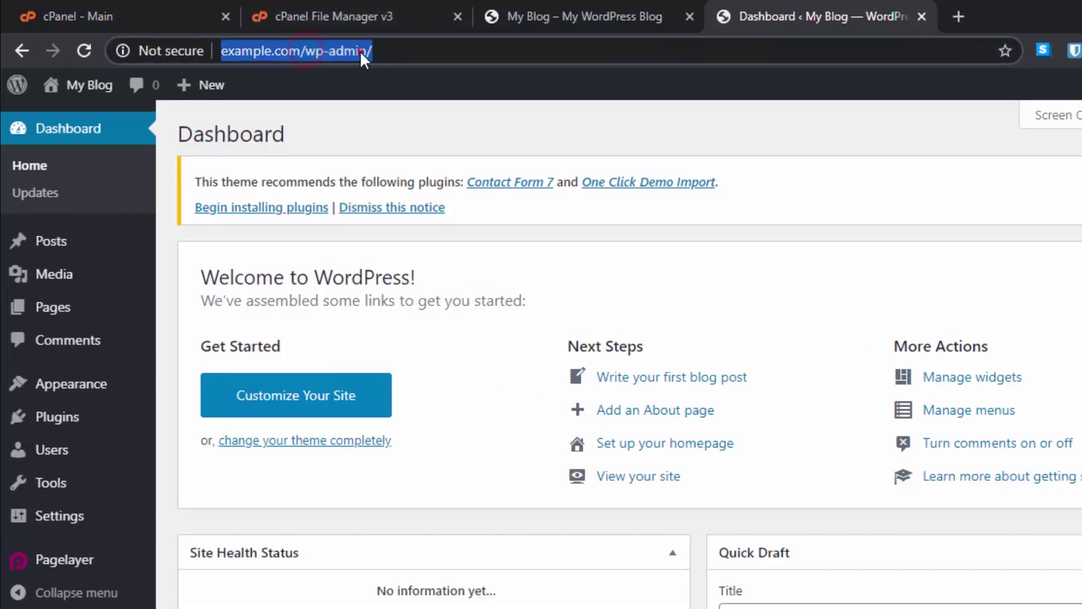
pyautogui.click(360, 51)
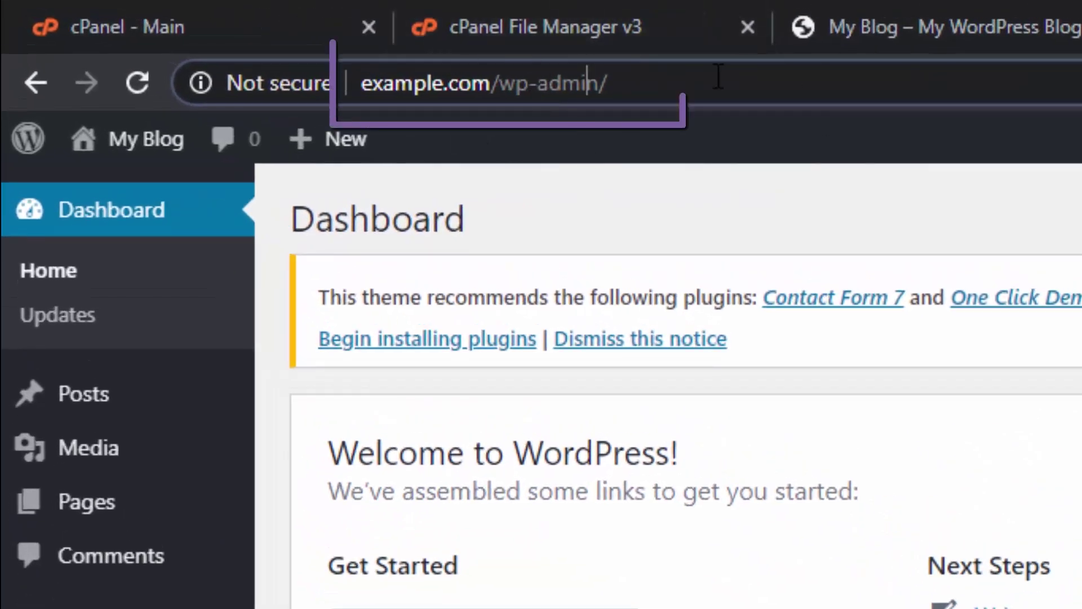
pyautogui.scroll(-5, 795, 203)
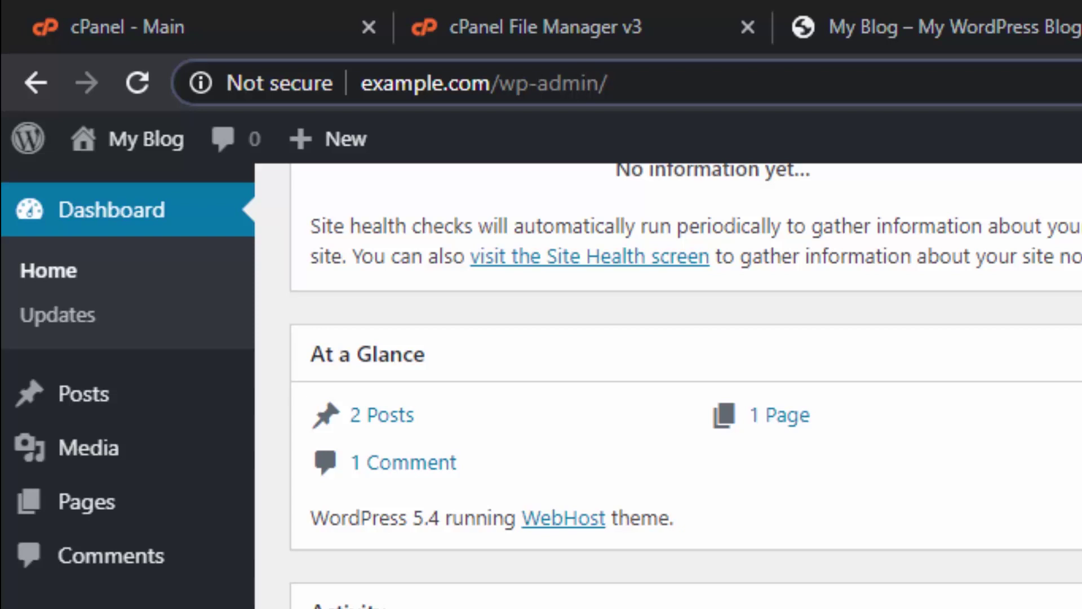
pyautogui.scroll(5, 213, 246)
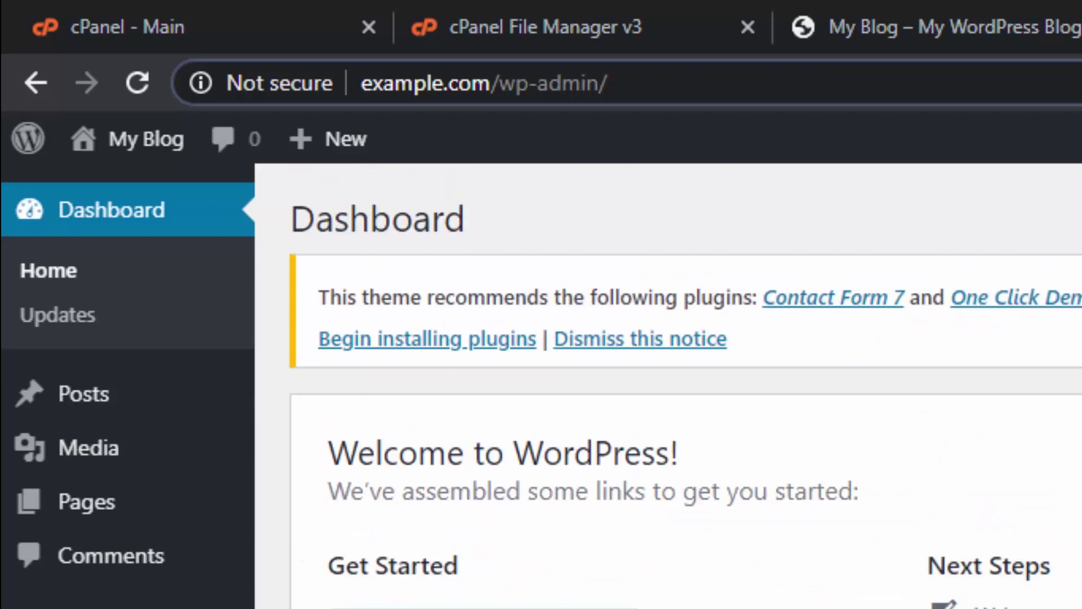